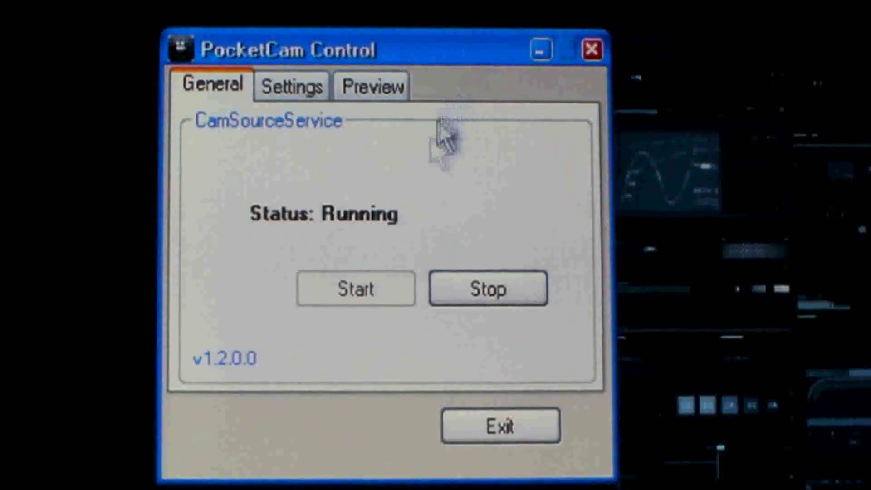
Switch PocketCam Control to its Preview tab to show the iPhone's live camera feed
{"action": "left_click", "coordinate": [373, 87]}
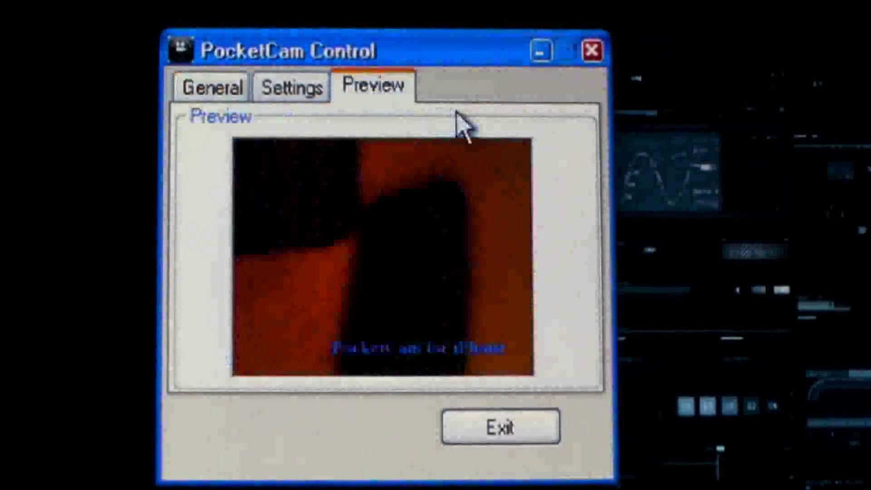